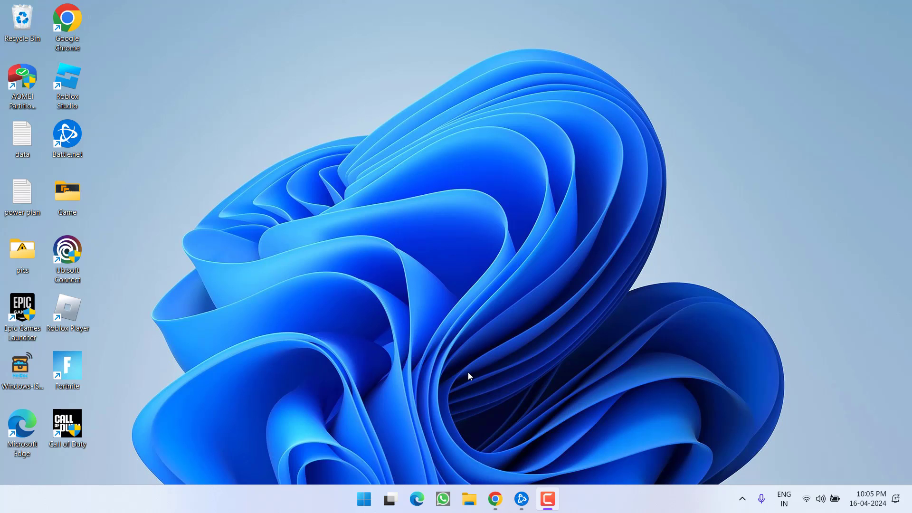
# - Restore the Battle.net launcher and launch Call of Duty from its Play button
pyautogui.click(522, 499)
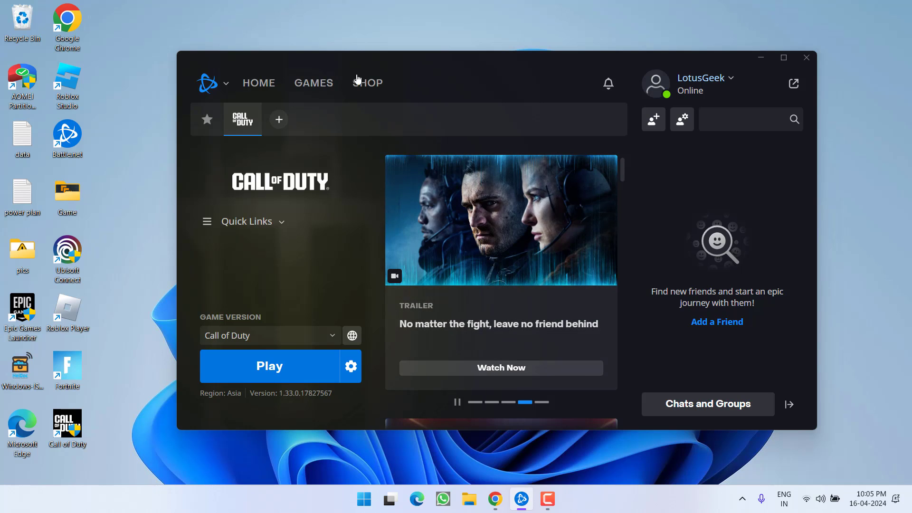
pyautogui.click(270, 375)
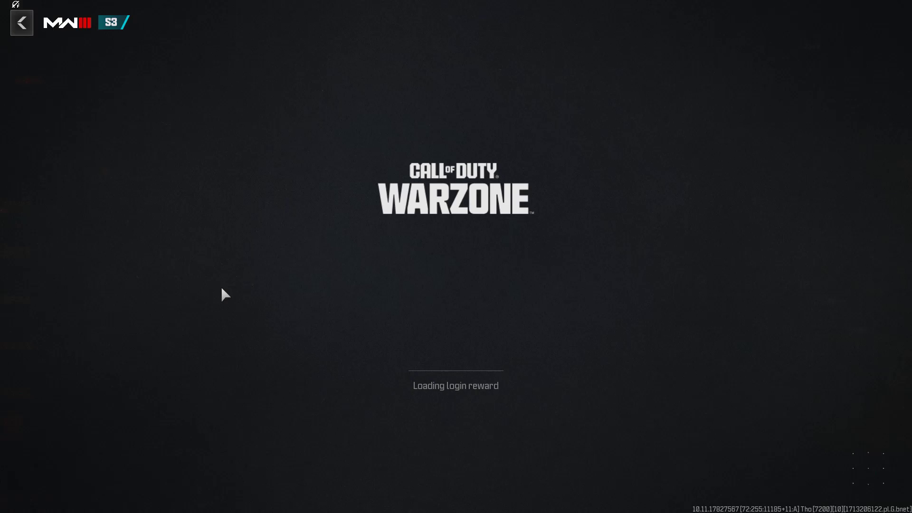
# - Dismiss the message of the day and restart shader pre-loading in Graphics settings, deleting the shader cache
pyautogui.press('Escape')
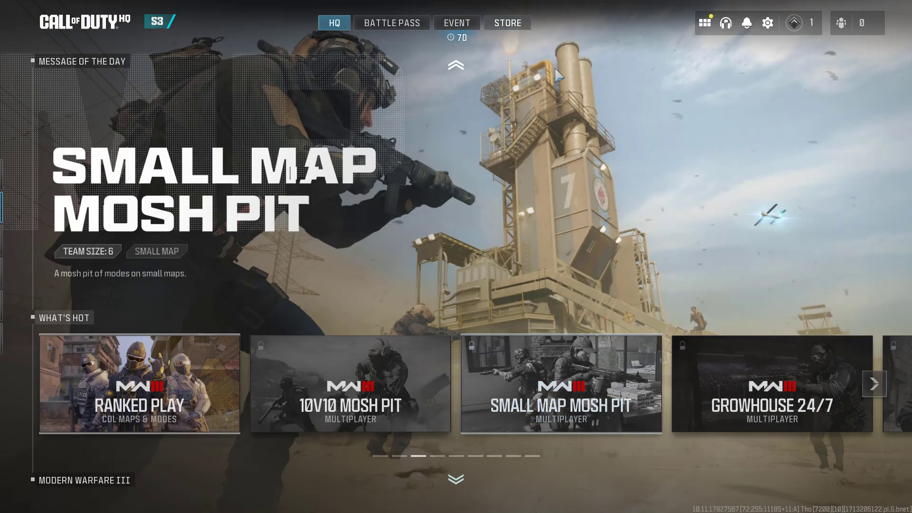
pyautogui.click(767, 23)
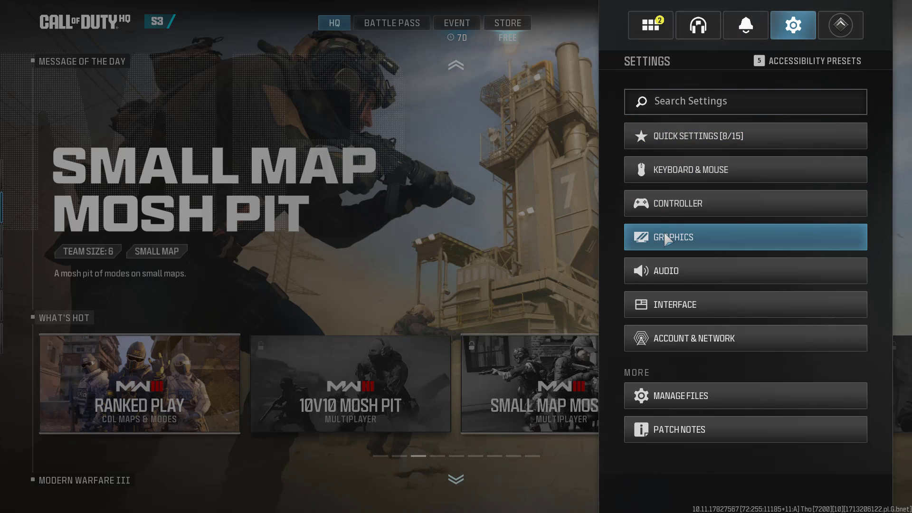
pyautogui.click(689, 231)
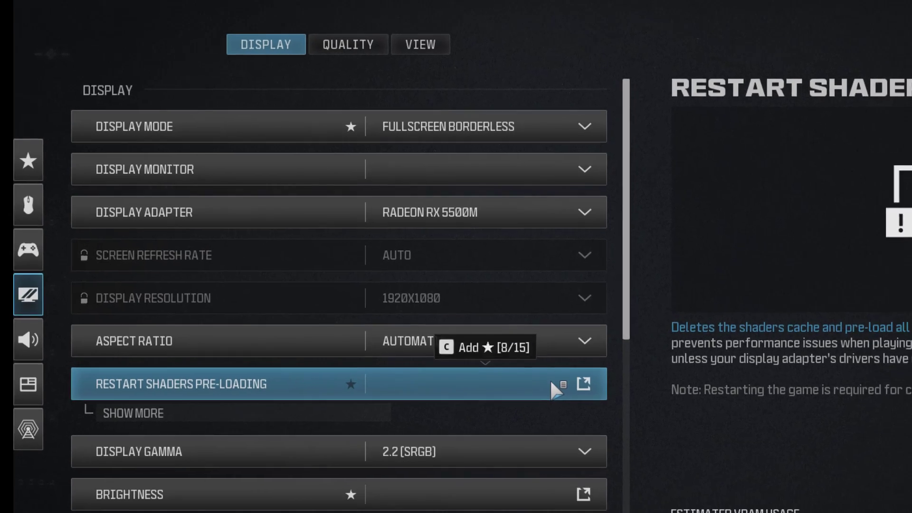
pyautogui.click(558, 410)
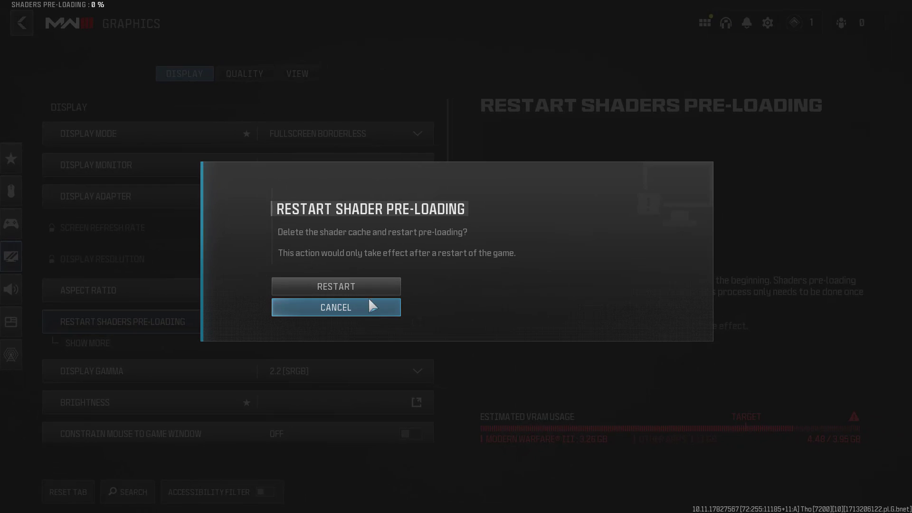
pyautogui.click(358, 284)
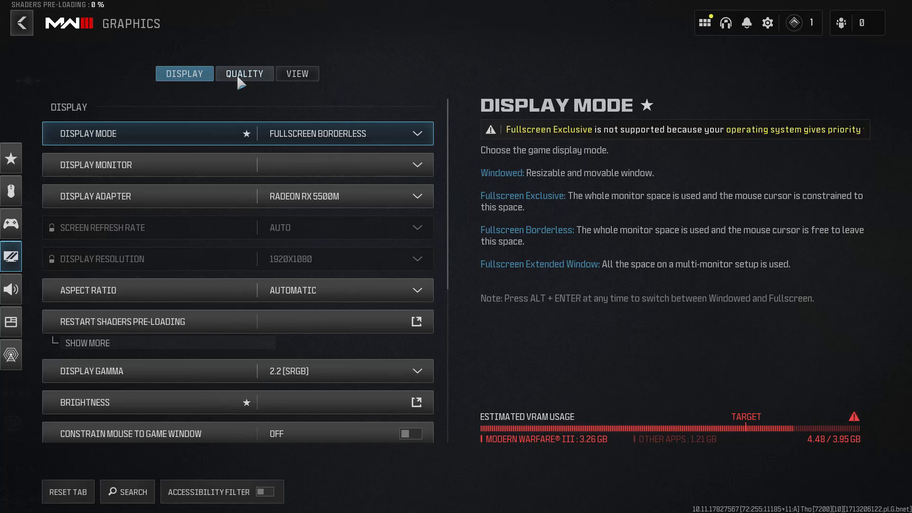
# - Turn off On-Demand Texture Streaming on the graphics Quality tab and confirm
pyautogui.click(241, 76)
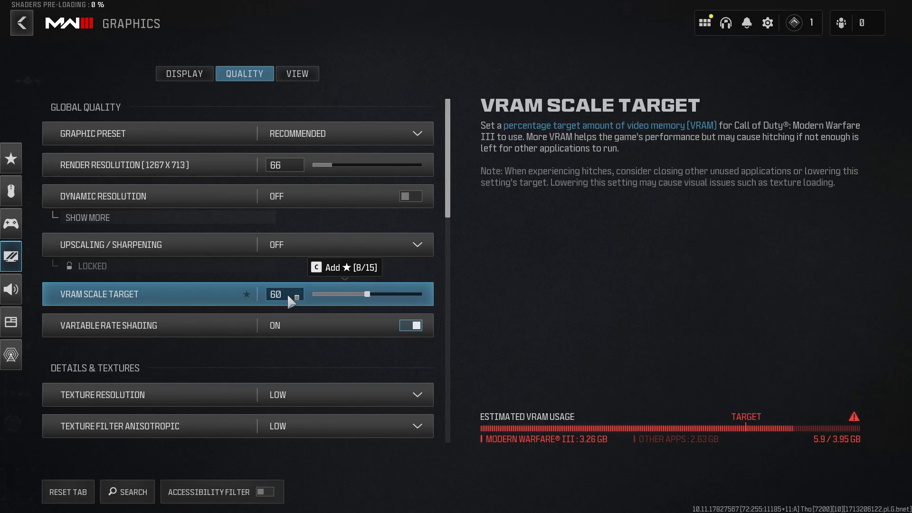
pyautogui.scroll(-5, 287, 293)
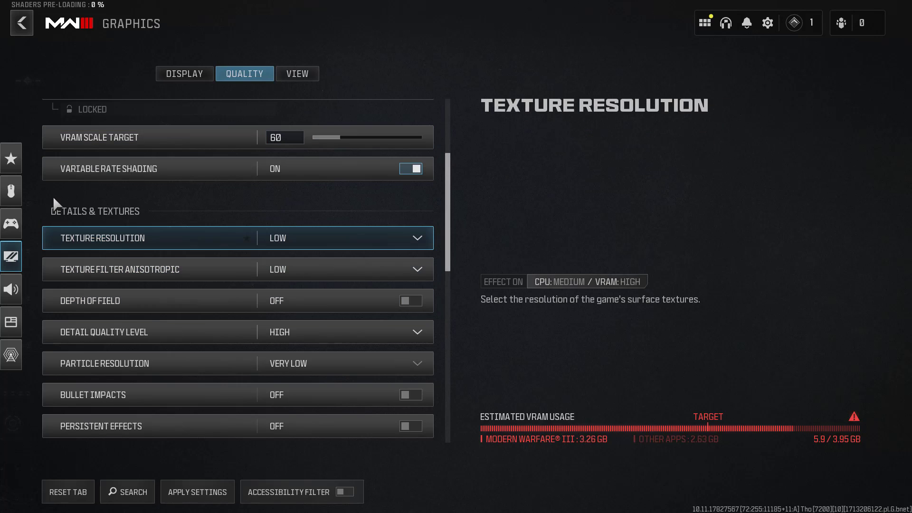
pyautogui.scroll(-3, 174, 208)
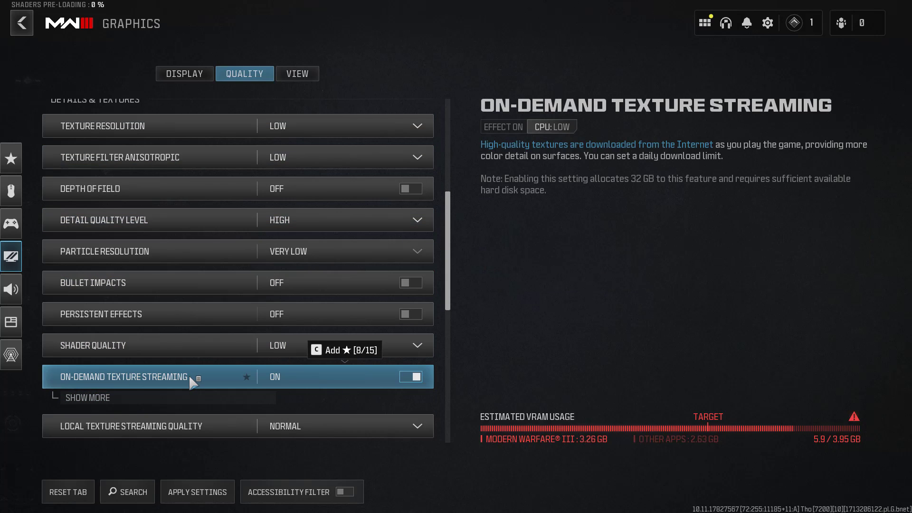
pyautogui.click(411, 378)
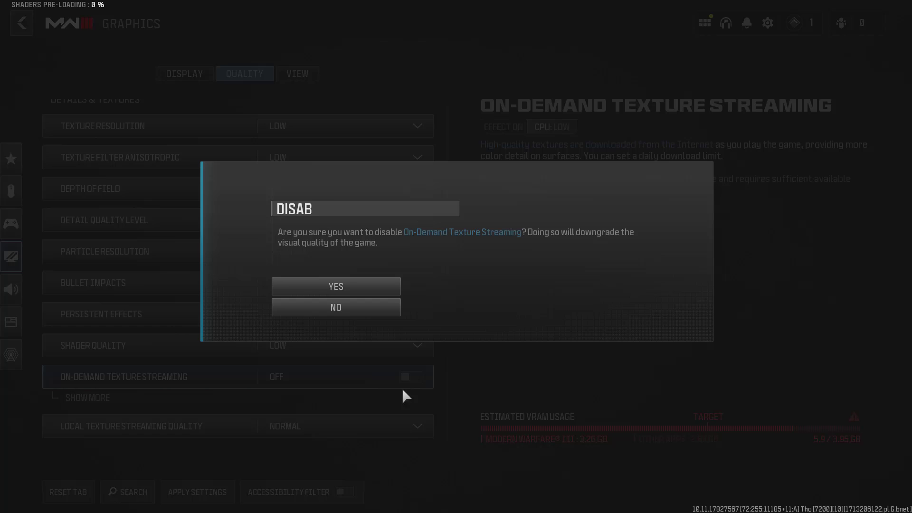
pyautogui.click(340, 286)
# - Keep Local Texture Streaming Quality set to Normal
pyautogui.scroll(-2, 178, 372)
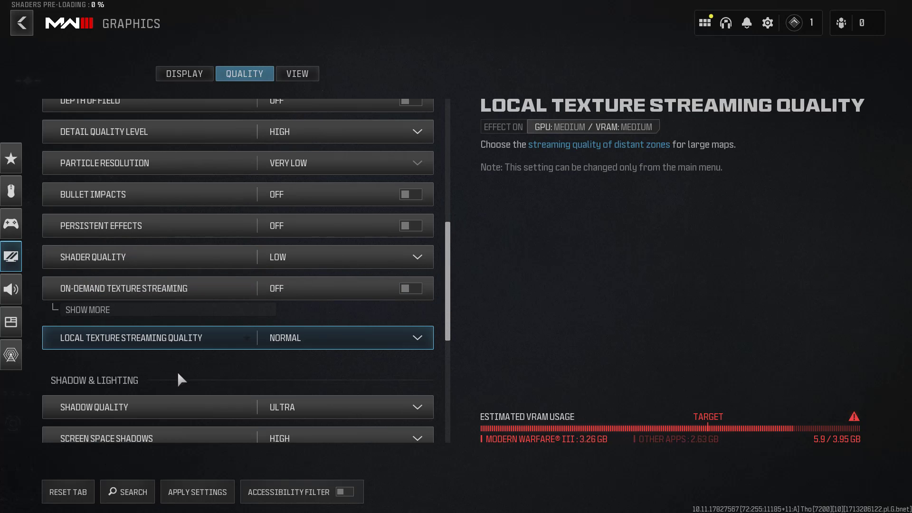
pyautogui.click(378, 337)
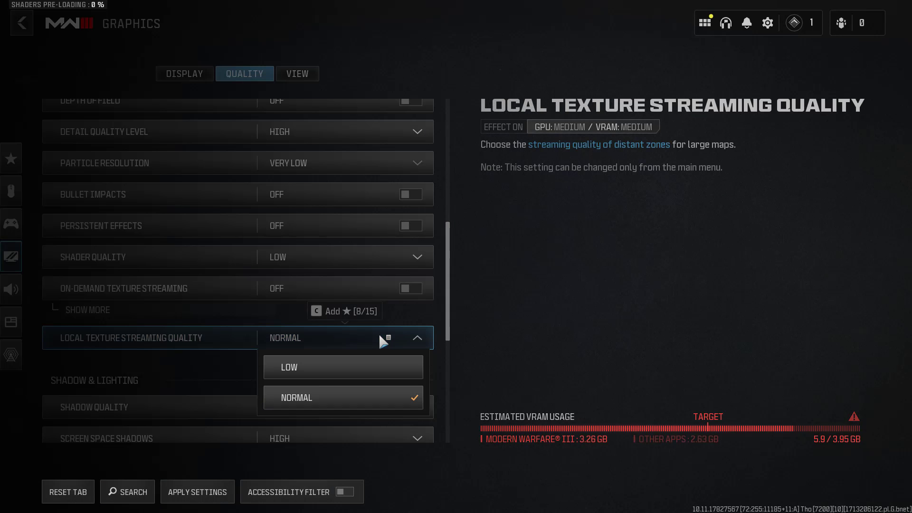
pyautogui.click(381, 398)
pyautogui.scroll(10, 299, 371)
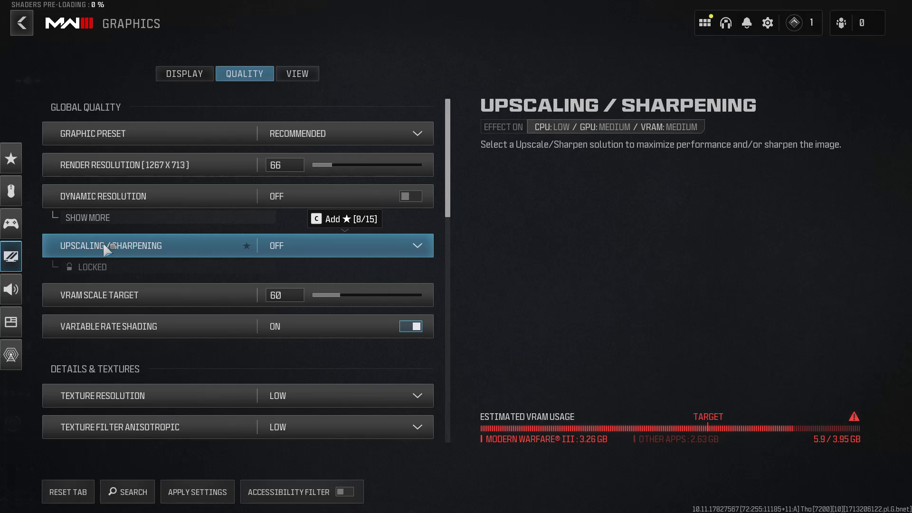
pyautogui.click(418, 245)
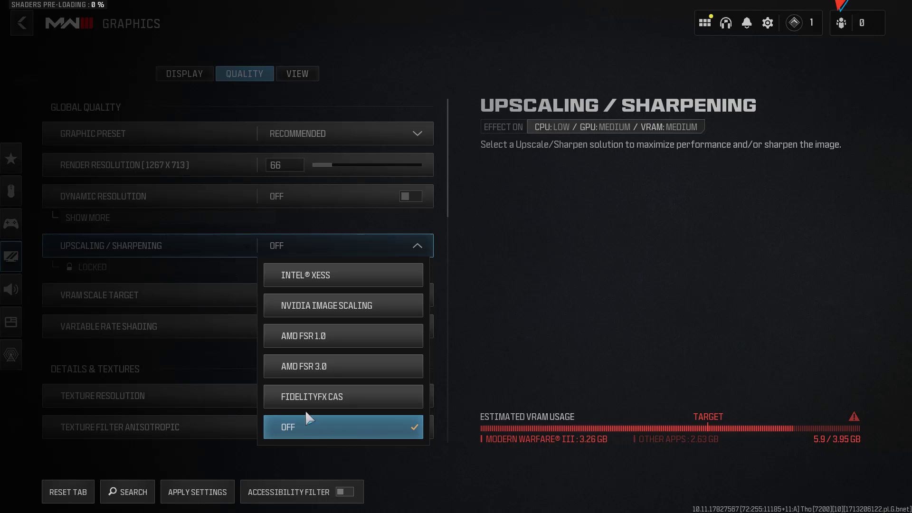
pyautogui.scroll(4, 302, 404)
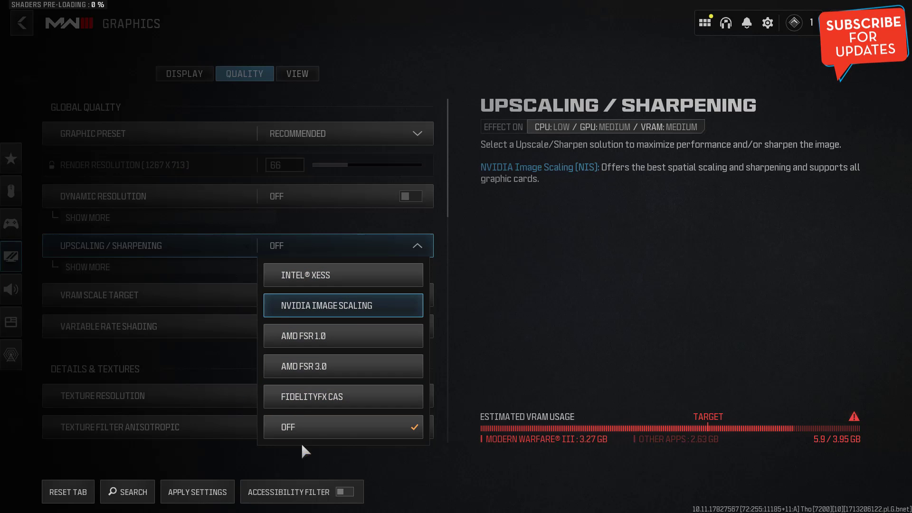
pyautogui.click(353, 431)
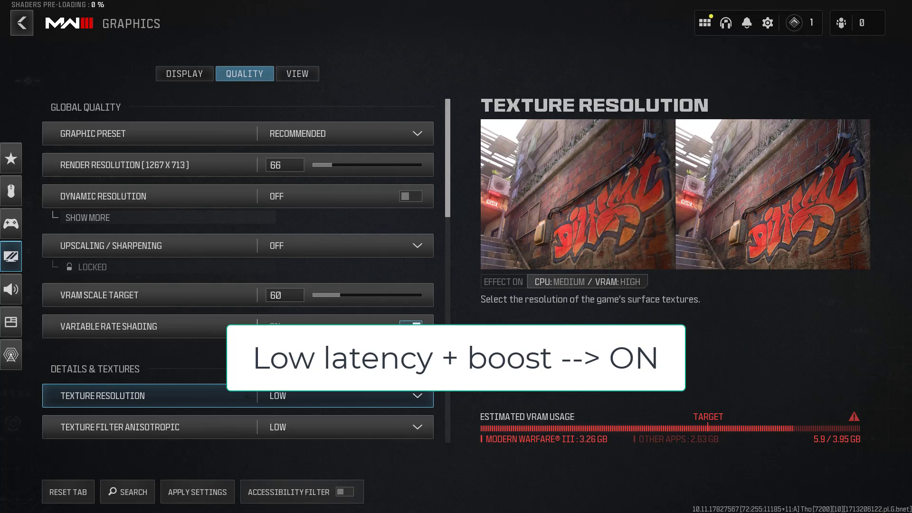
# - Set Weather Grid Volumes to Low and apply the settings despite the VRAM warning
pyautogui.scroll(-10, 359, 343)
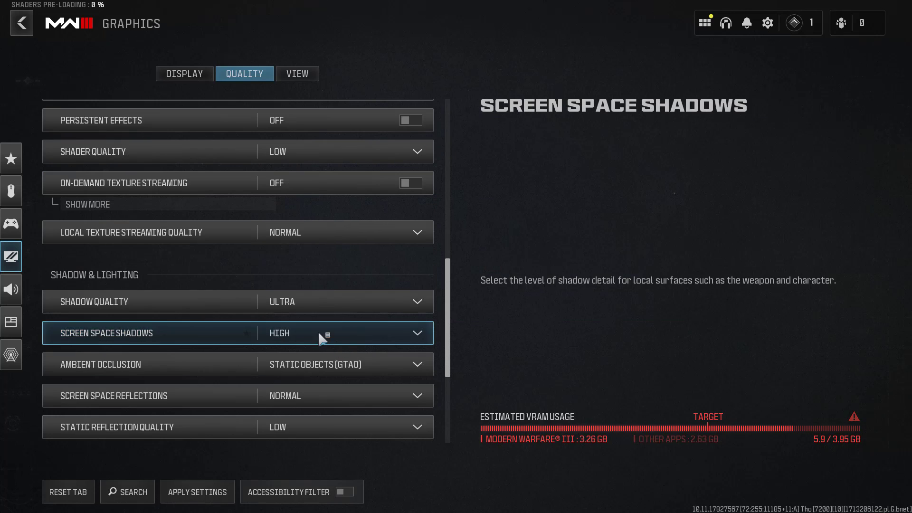
pyautogui.scroll(-5, 304, 323)
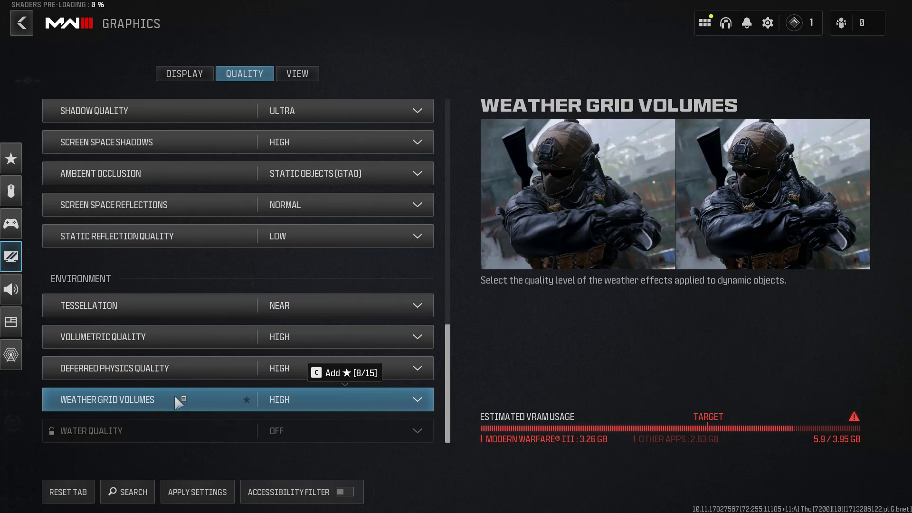
pyautogui.click(362, 398)
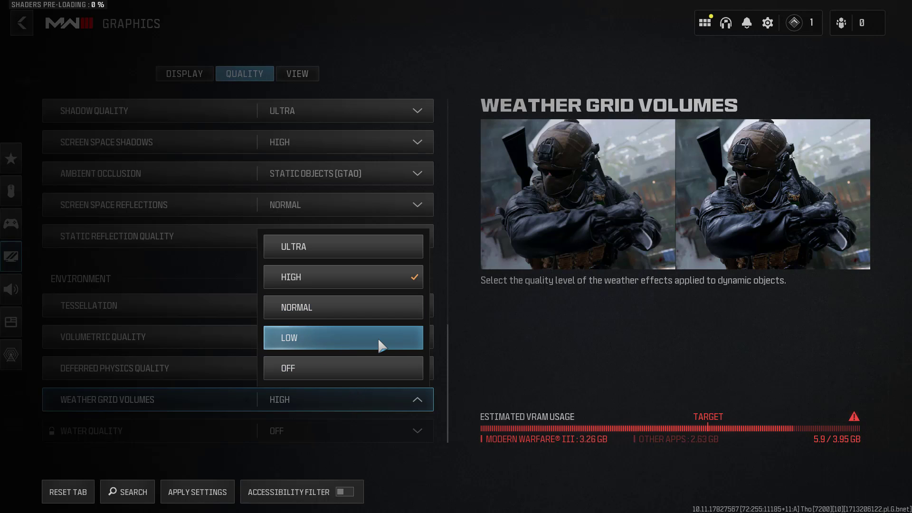
pyautogui.click(347, 338)
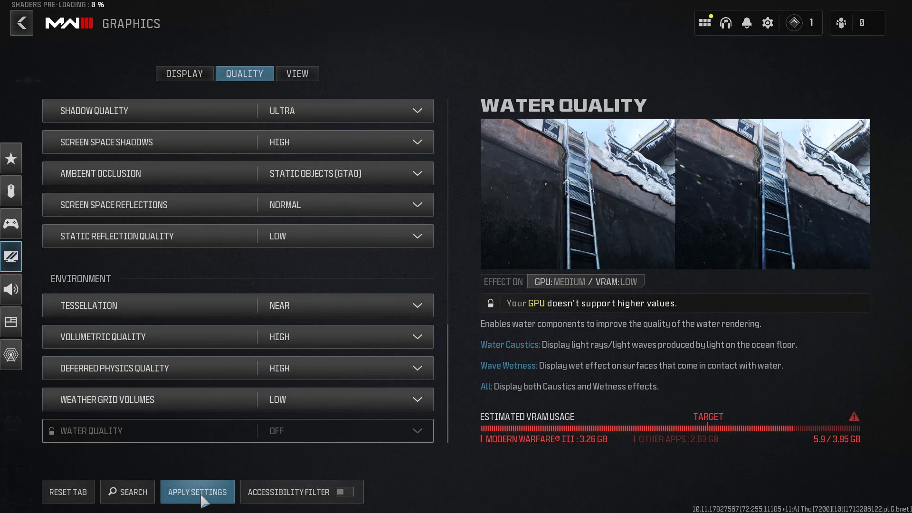
pyautogui.click(203, 498)
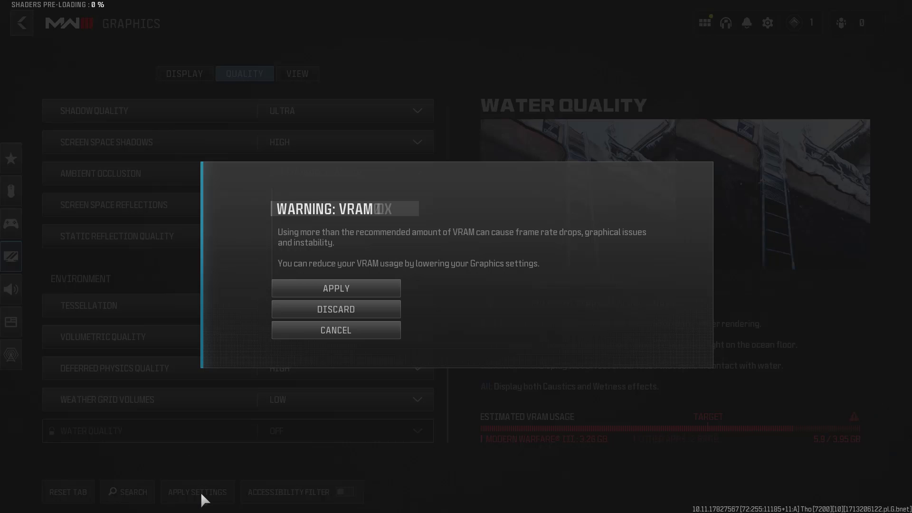
pyautogui.click(360, 284)
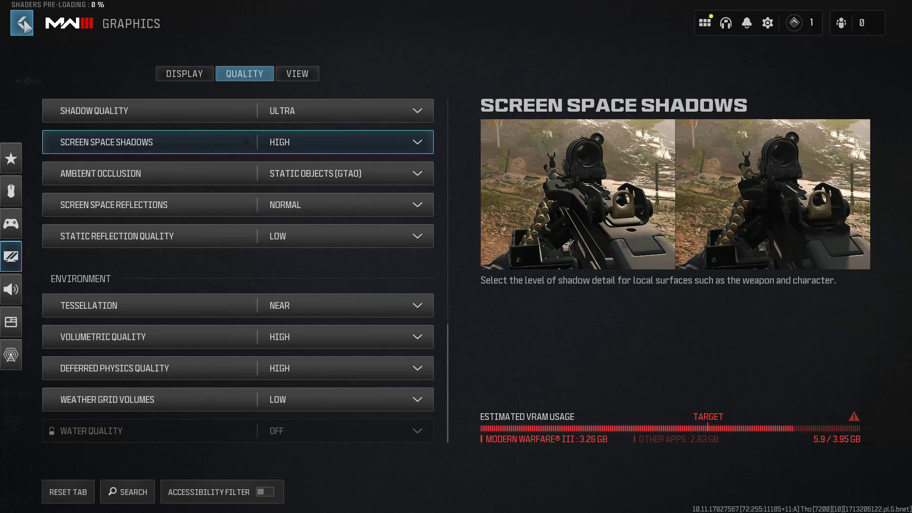
# - Leave the game's graphics settings and switch to the Windows desktop
pyautogui.click(24, 19)
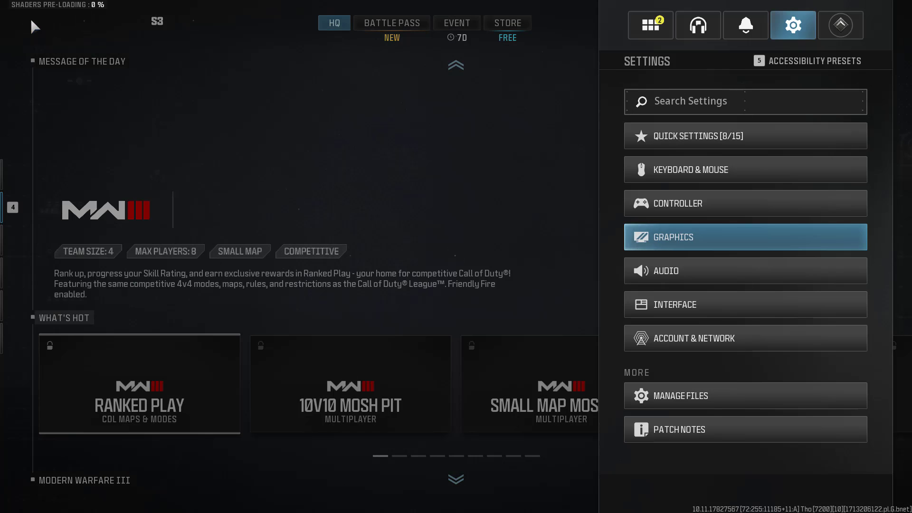
pyautogui.press('Escape')
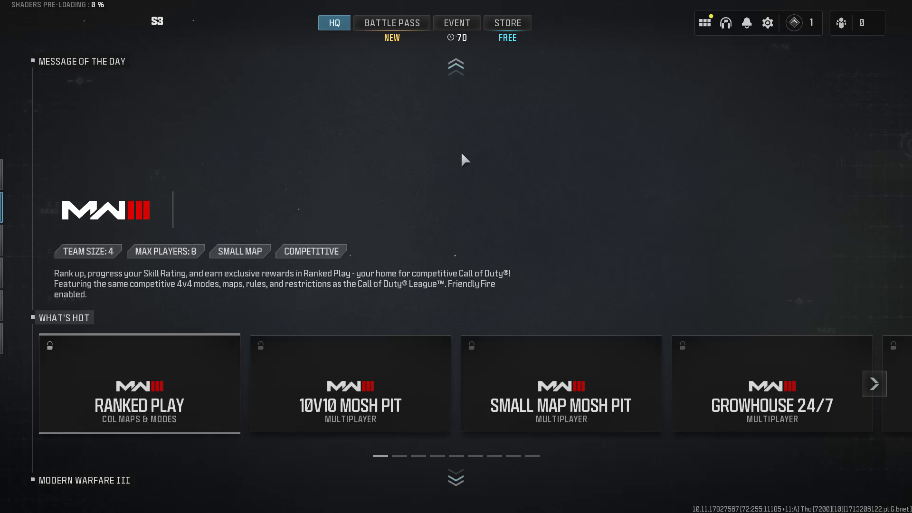
pyautogui.press('super+d')
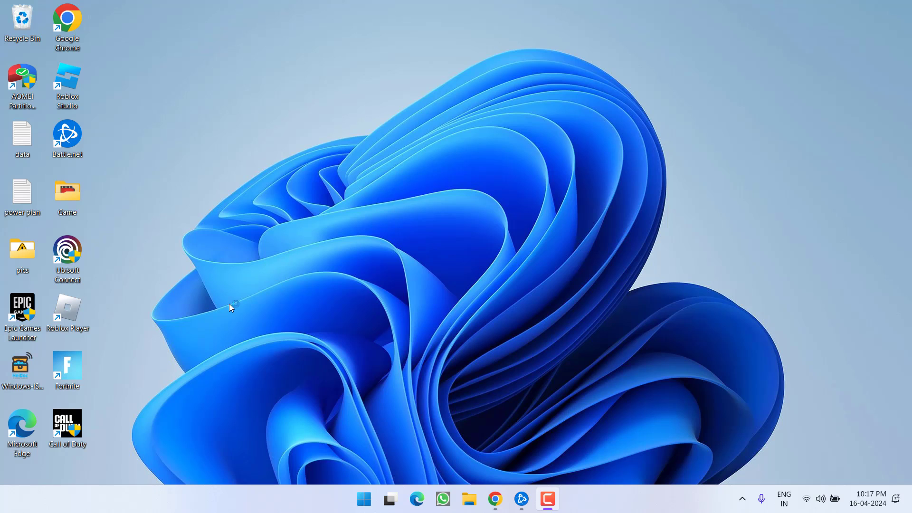
# - Open options.3.cod22.cst from Documents\Call of Duty\players in Notepad
pyautogui.press('super+e')
pyautogui.scroll(5, 180, 296)
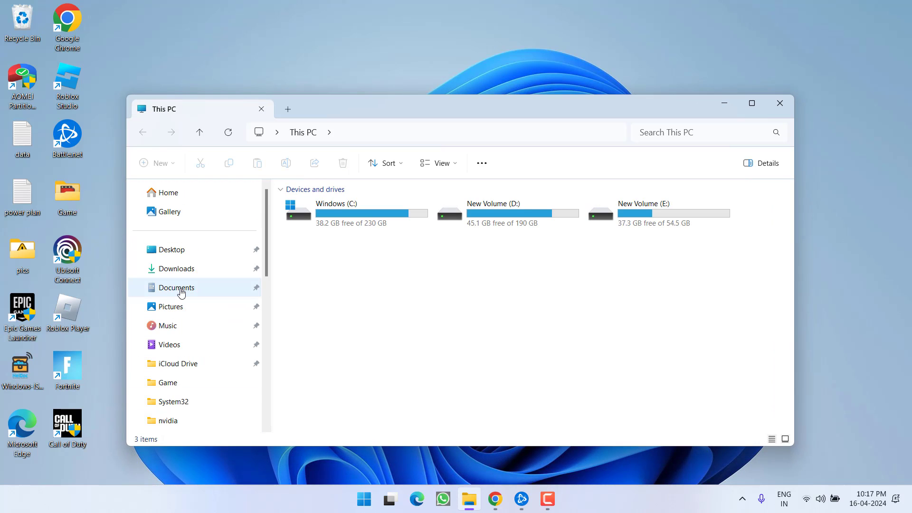
pyautogui.click(177, 289)
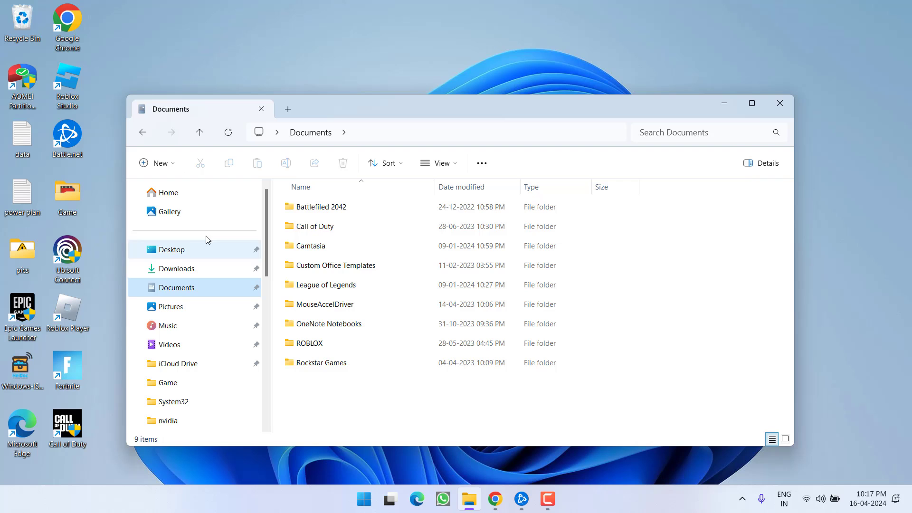
pyautogui.doubleClick(316, 227)
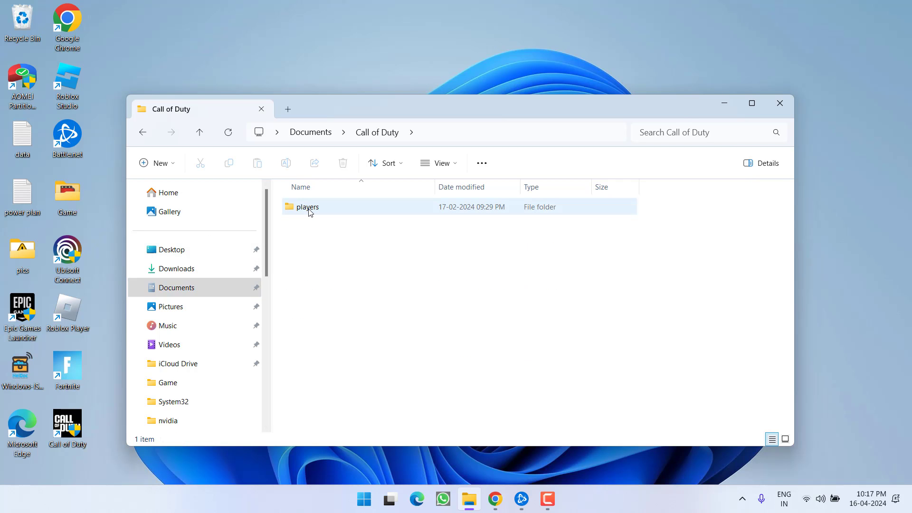
pyautogui.doubleClick(308, 208)
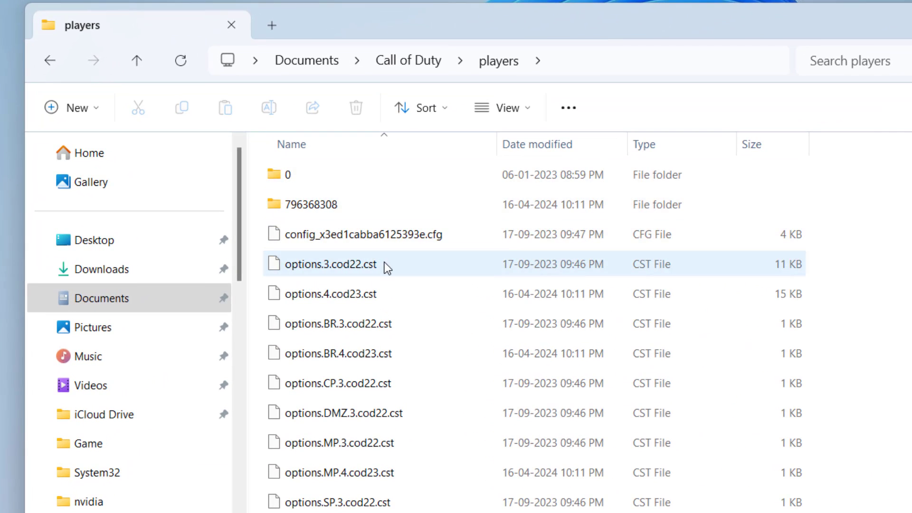
pyautogui.click(328, 265)
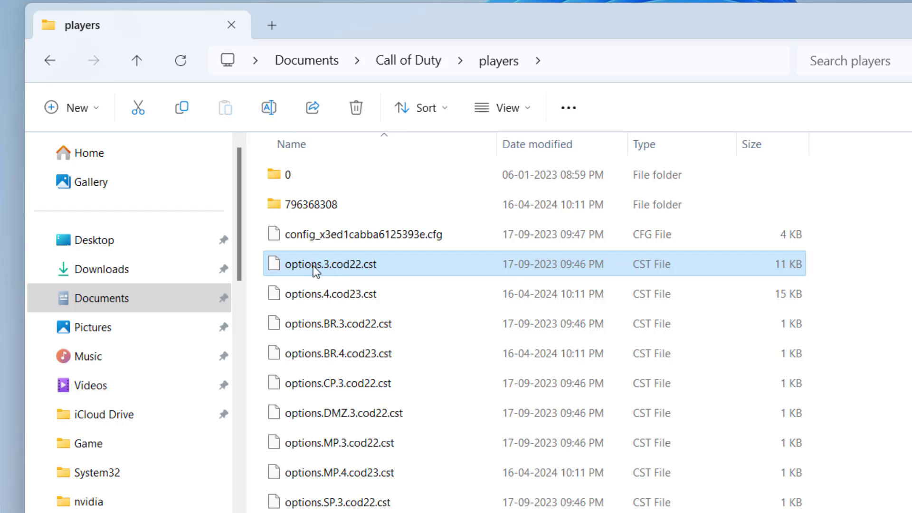
pyautogui.rightClick(352, 265)
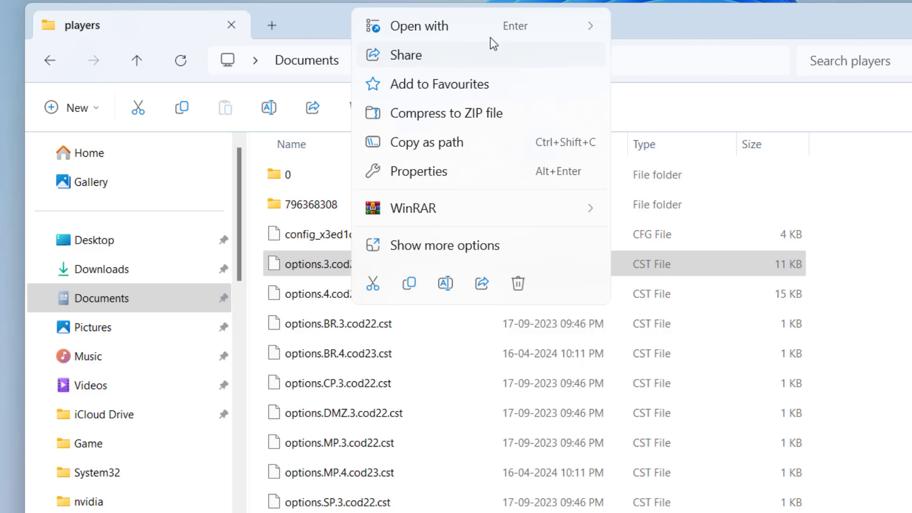
pyautogui.moveTo(547, 30)
pyautogui.click(666, 28)
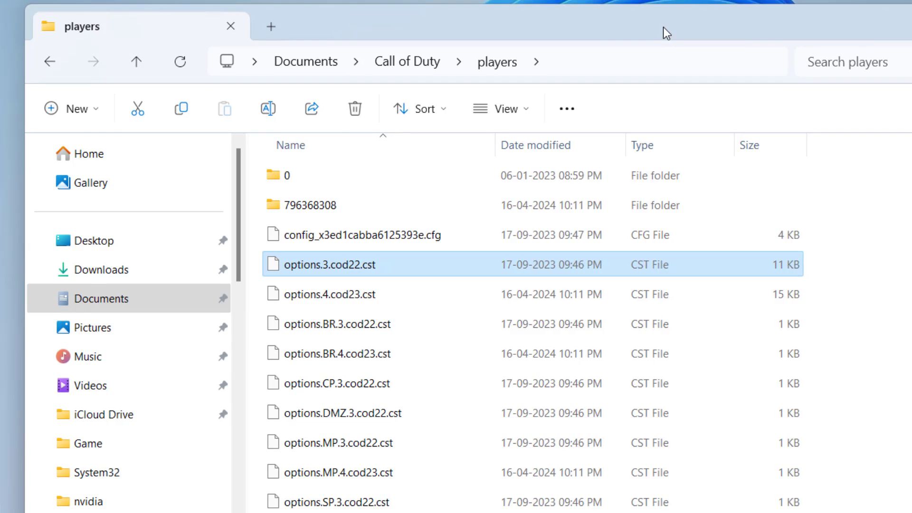
# - Search for 'render' and change RendererWorkerCount from 4 to 8
pyautogui.click(386, 192)
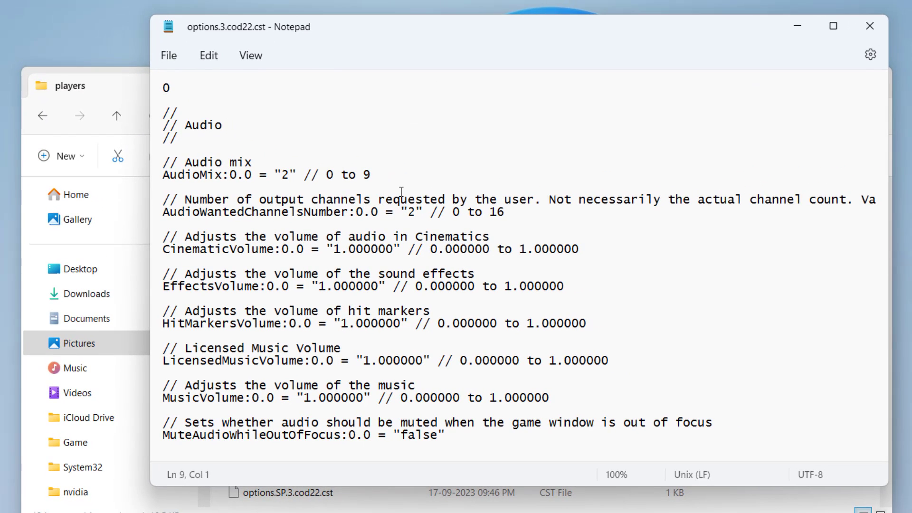
pyautogui.hotkey('ctrl', 'f')
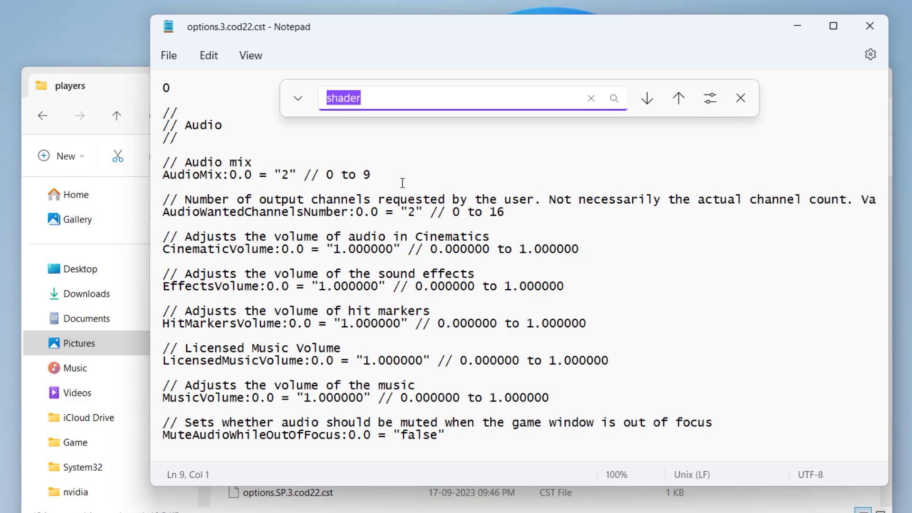
pyautogui.write('render')
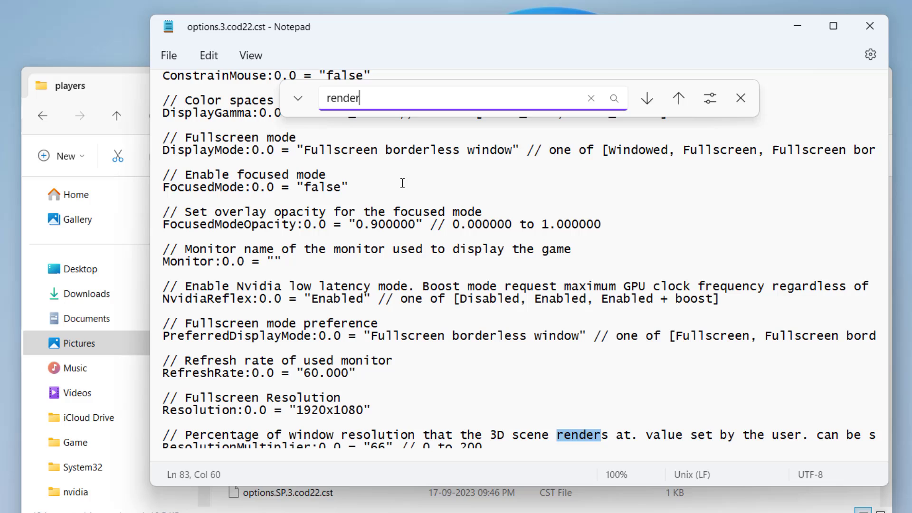
pyautogui.press('Return')
pyautogui.press('Return')
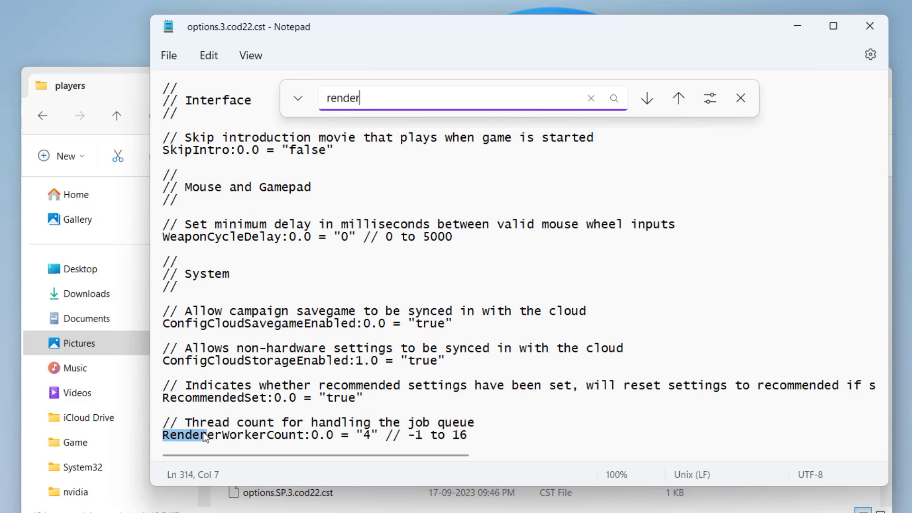
pyautogui.click(371, 435)
pyautogui.press('BackSpace')
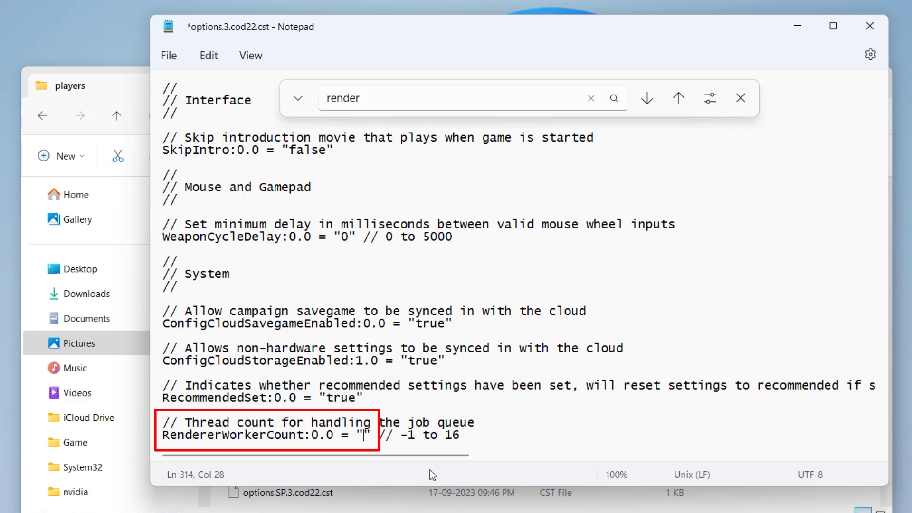
pyautogui.write('8')
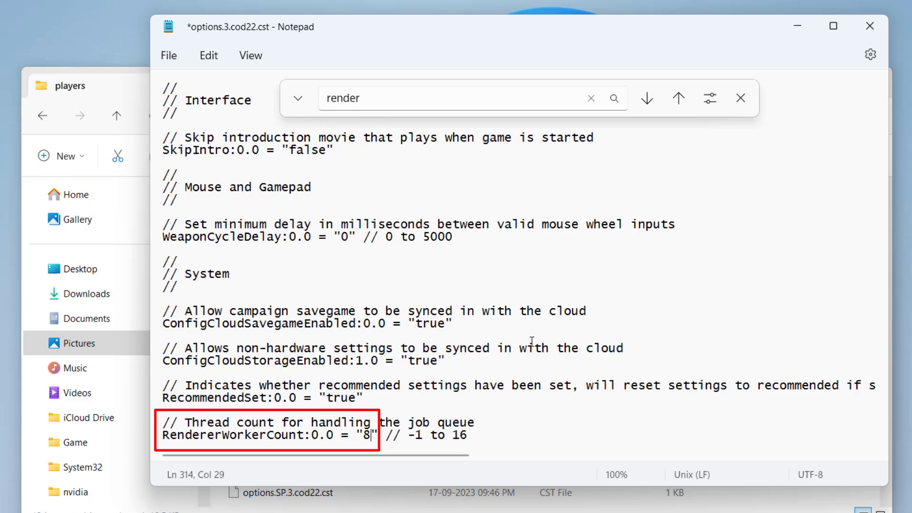
# - Close the search bar and save options.3.cod22.cst
pyautogui.click(740, 98)
pyautogui.click(169, 58)
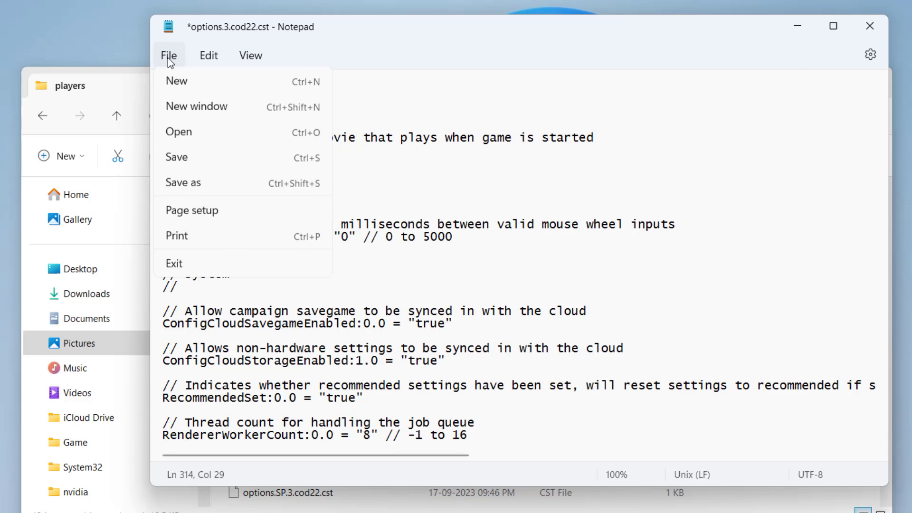
pyautogui.click(182, 164)
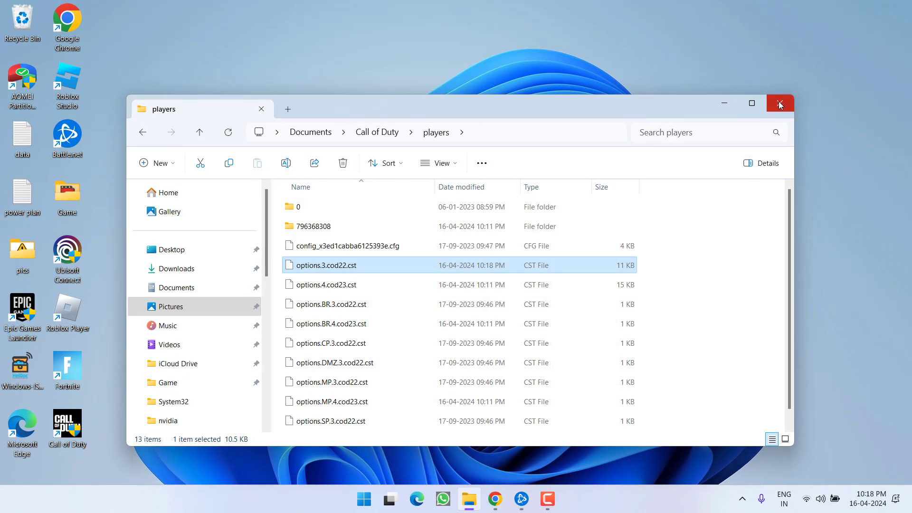
# - Close the players folder File Explorer window
pyautogui.click(779, 103)
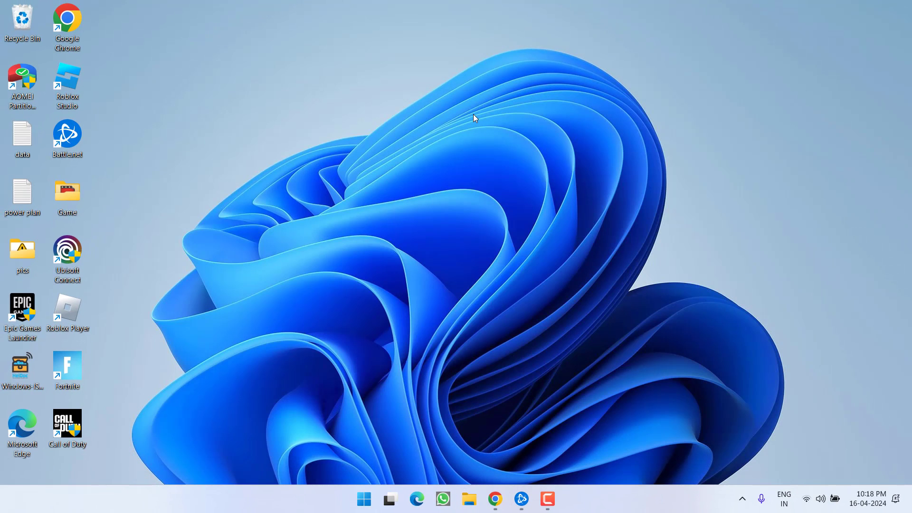